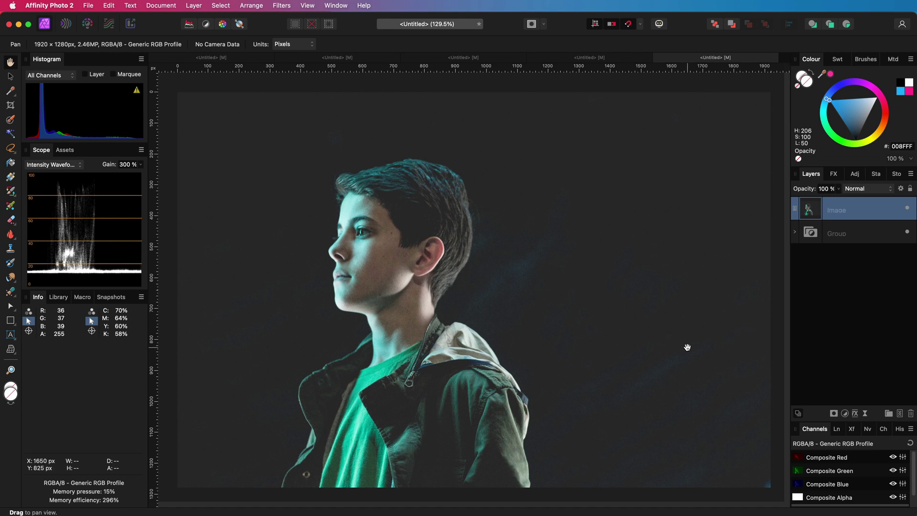
# Add an HSL Shift adjustment with Saturation Shift at -100% to make the portrait greyscale
pyautogui.press('super+u')
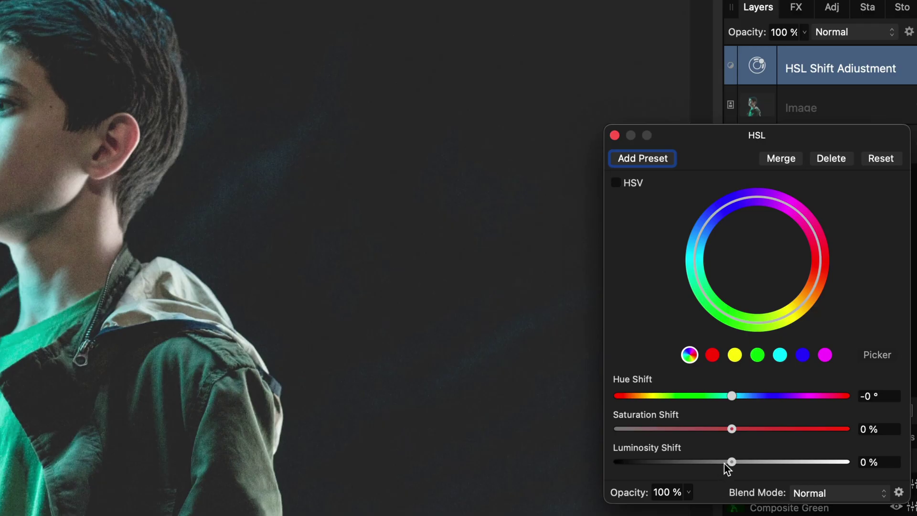
pyautogui.moveTo(651, 424); pyautogui.dragTo(615, 428)
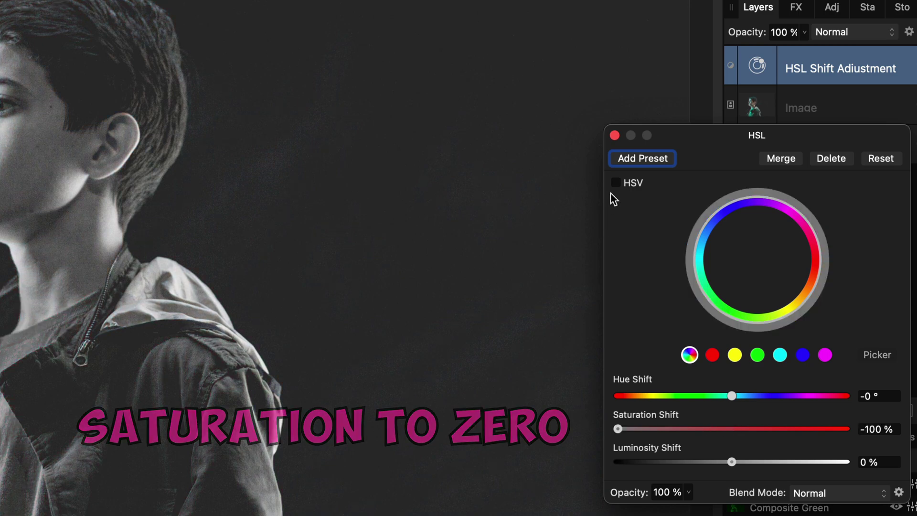
pyautogui.click(614, 135)
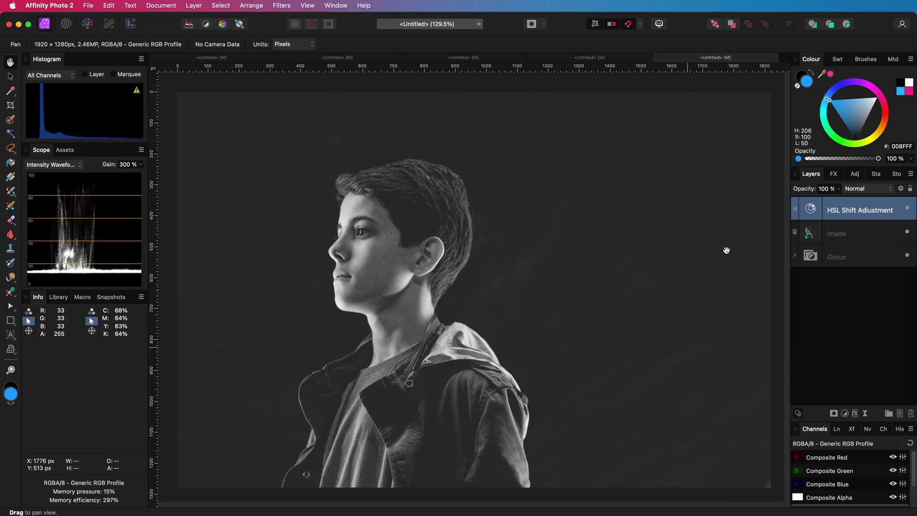
# Add a Brightness and Contrast adjustment with brightness raised to 22%
pyautogui.click(844, 413)
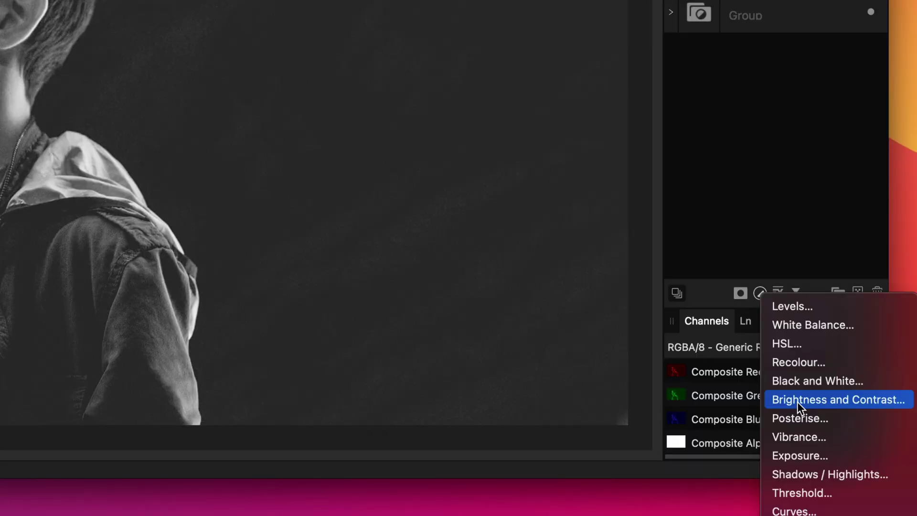
pyautogui.click(798, 402)
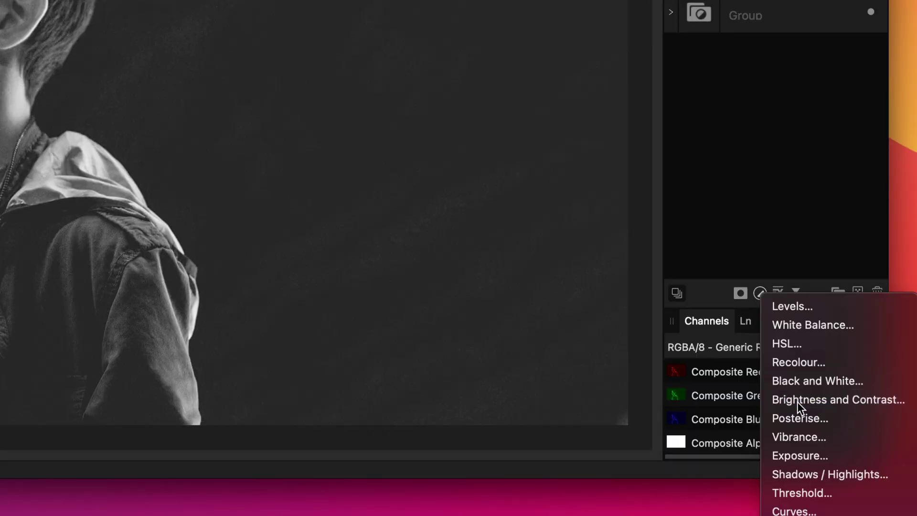
pyautogui.click(692, 292)
pyautogui.moveTo(692, 292); pyautogui.dragTo(698, 292)
# Add a Gradient Map adjustment and delete its middle green stop
pyautogui.click(549, 229)
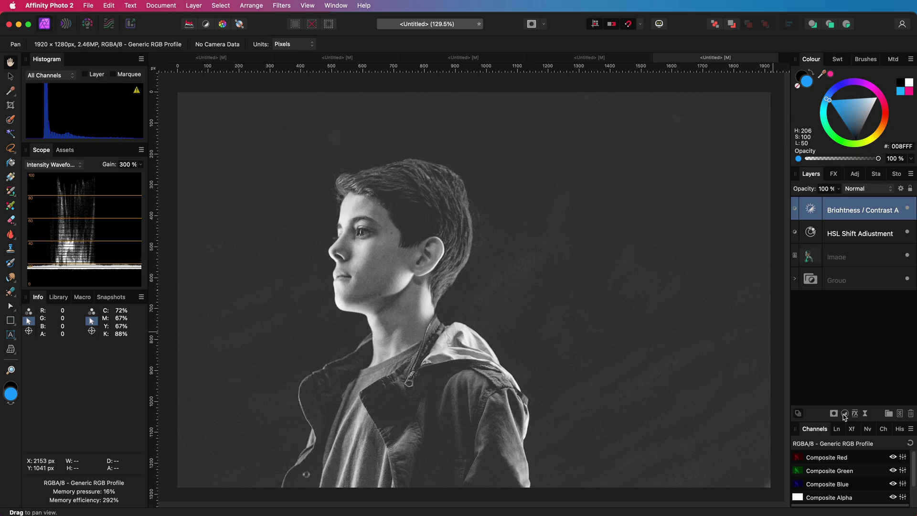
pyautogui.click(845, 414)
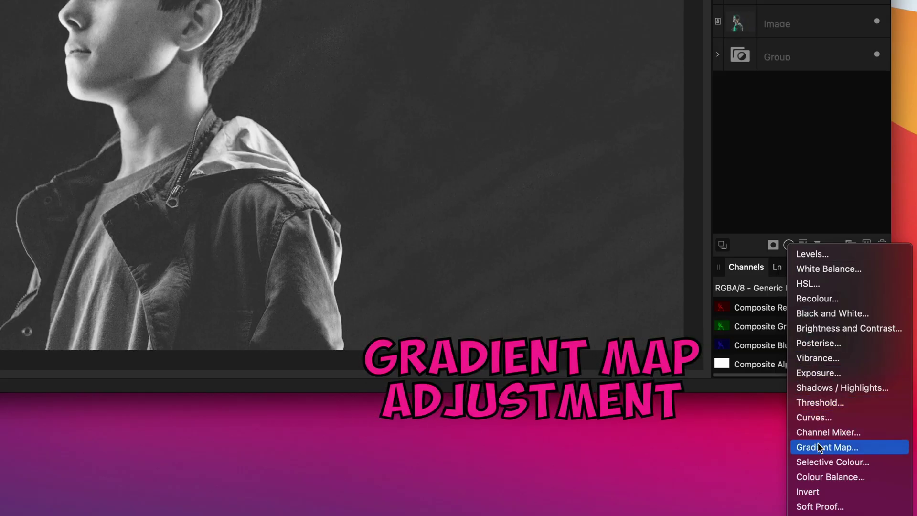
pyautogui.click(818, 448)
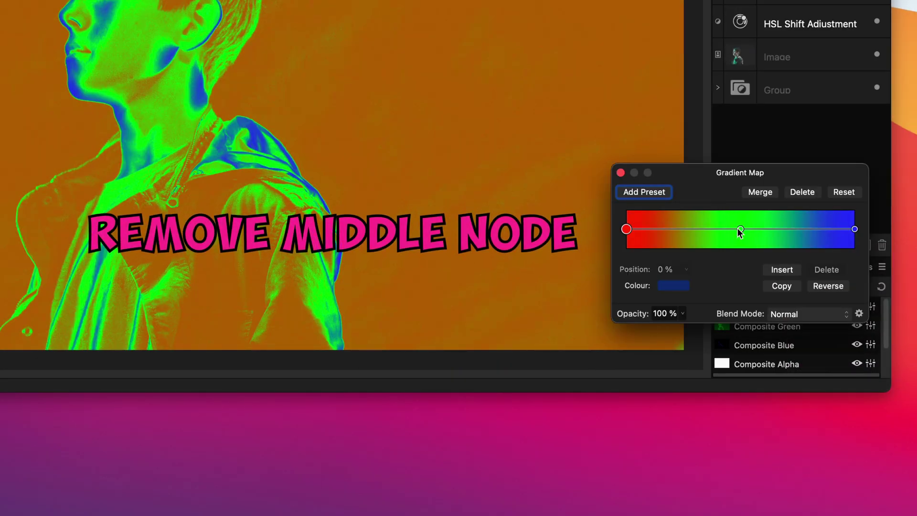
pyautogui.click(739, 232)
pyautogui.click(826, 269)
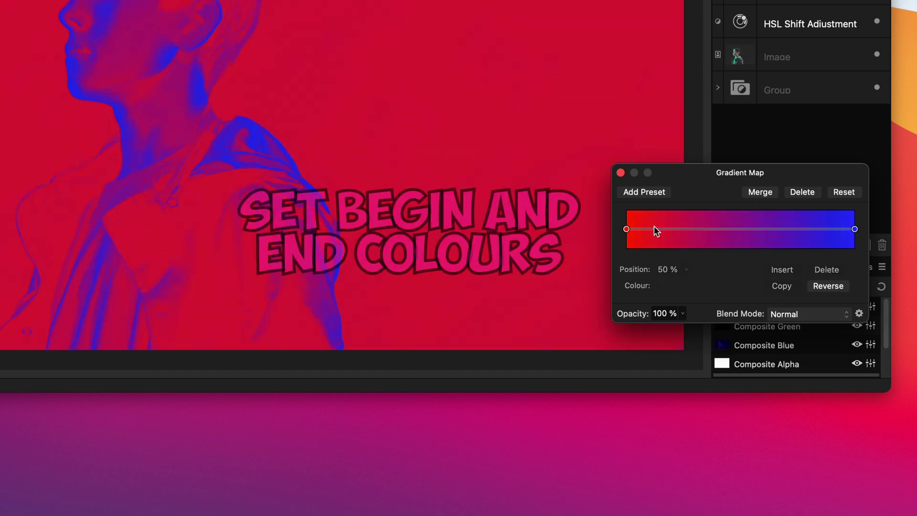
# Colour the gradient map's end stop pink FF2F90
pyautogui.click(626, 229)
pyautogui.click(673, 286)
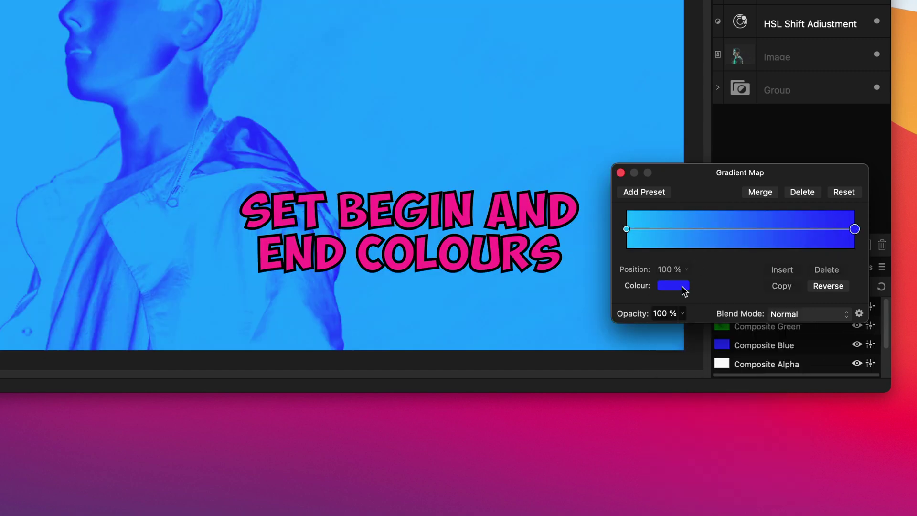
pyautogui.click(678, 286)
pyautogui.click(791, 308)
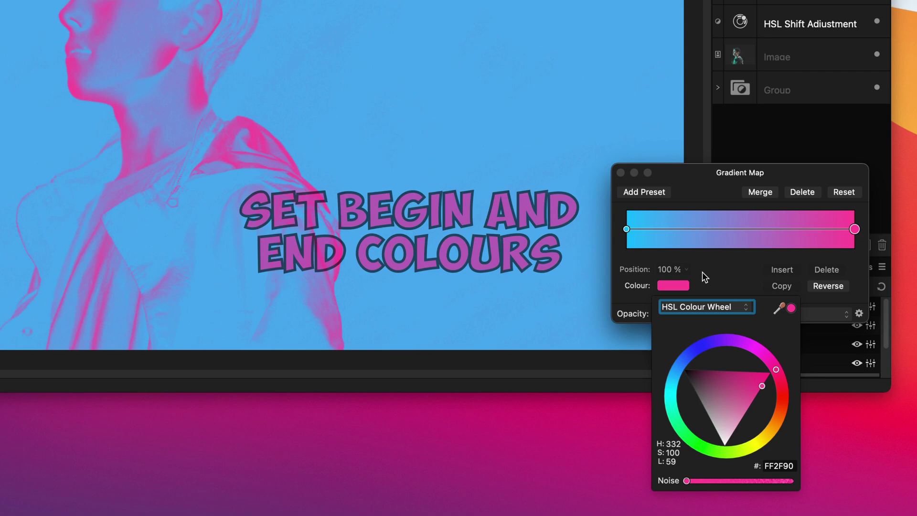
pyautogui.click(627, 228)
# Darken the gradient map's start stop to a deep blue on the colour wheel
pyautogui.click(626, 229)
pyautogui.click(683, 287)
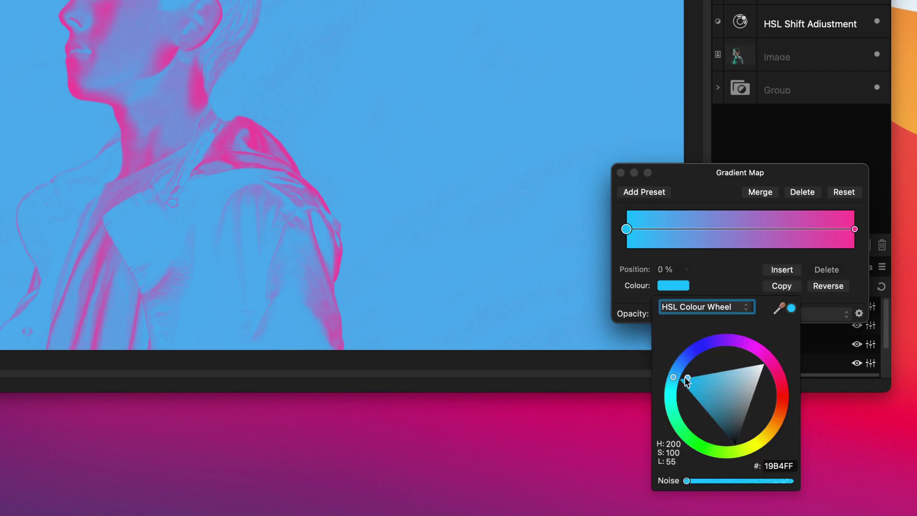
pyautogui.moveTo(684, 377); pyautogui.dragTo(708, 410)
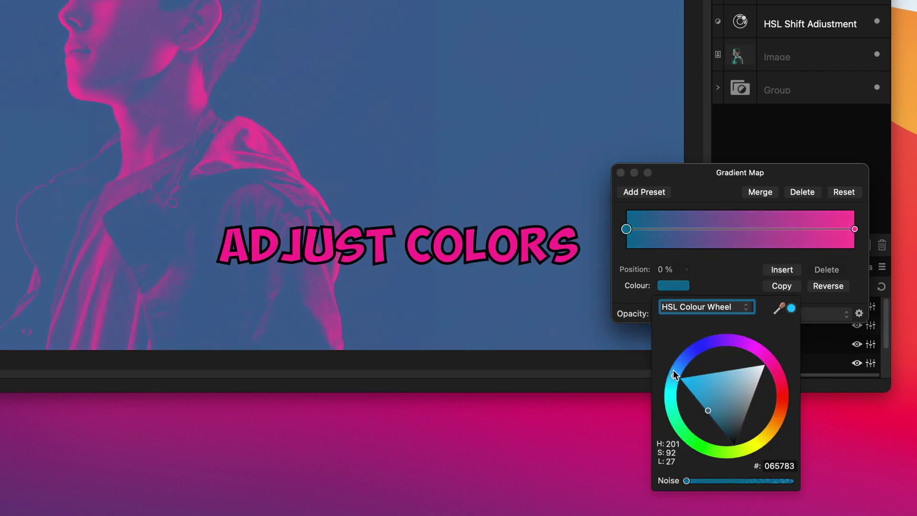
pyautogui.moveTo(674, 375); pyautogui.dragTo(678, 367)
pyautogui.moveTo(704, 410)
pyautogui.mouseDown()
pyautogui.moveTo(712, 422)
pyautogui.moveTo(706, 413)
pyautogui.mouseUp()
pyautogui.click(854, 229)
# Fine-tune the pink end colour and shift the start stop to deep violet-blue (#02187C)
pyautogui.click(674, 286)
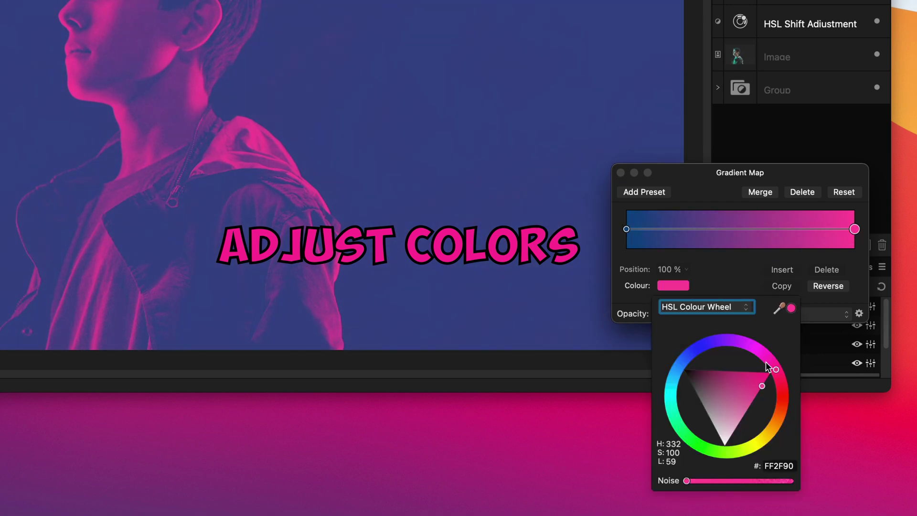
pyautogui.moveTo(767, 367)
pyautogui.mouseDown()
pyautogui.moveTo(754, 398)
pyautogui.moveTo(765, 357)
pyautogui.moveTo(761, 391)
pyautogui.moveTo(776, 380)
pyautogui.moveTo(772, 390)
pyautogui.mouseUp()
pyautogui.click(626, 228)
pyautogui.click(673, 285)
pyautogui.click(704, 405)
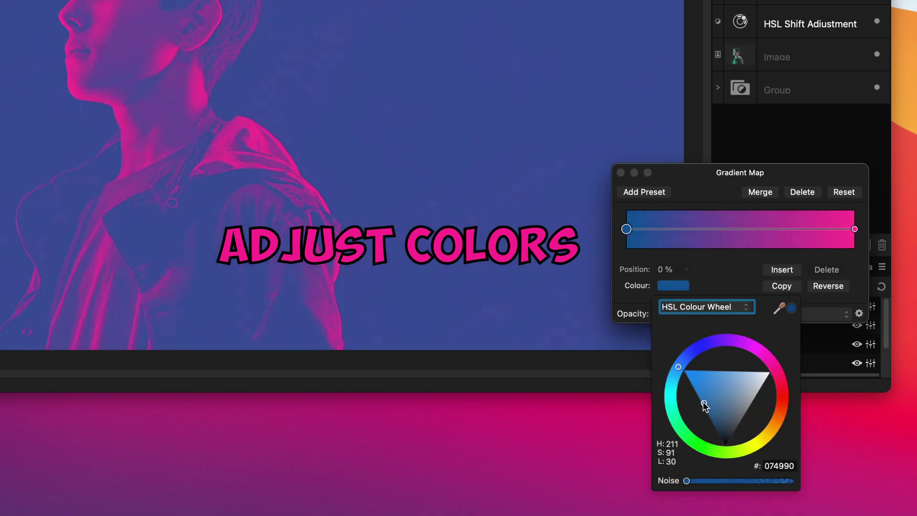
pyautogui.moveTo(679, 367)
pyautogui.mouseDown()
pyautogui.moveTo(681, 358)
pyautogui.moveTo(696, 367)
pyautogui.moveTo(689, 354)
pyautogui.mouseUp()
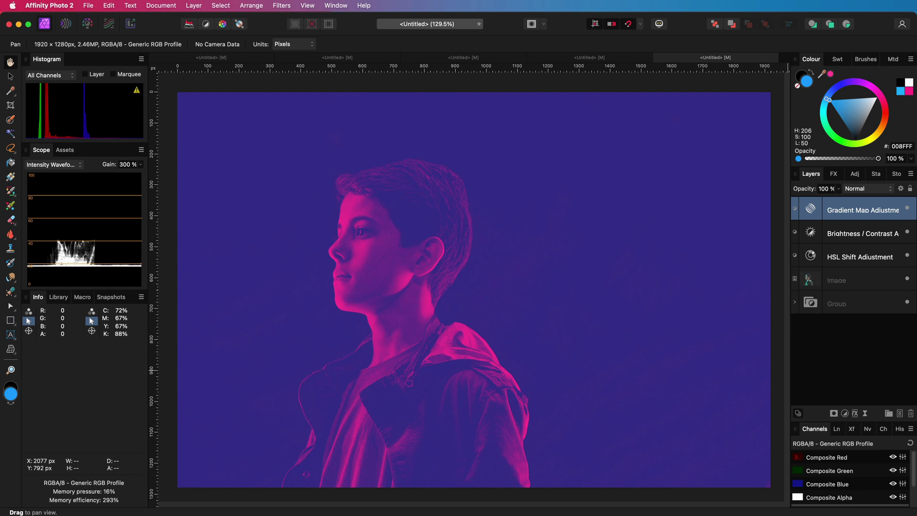
# Hide the gradient map and add a blue fill layer blending in Screen mode
pyautogui.click(908, 208)
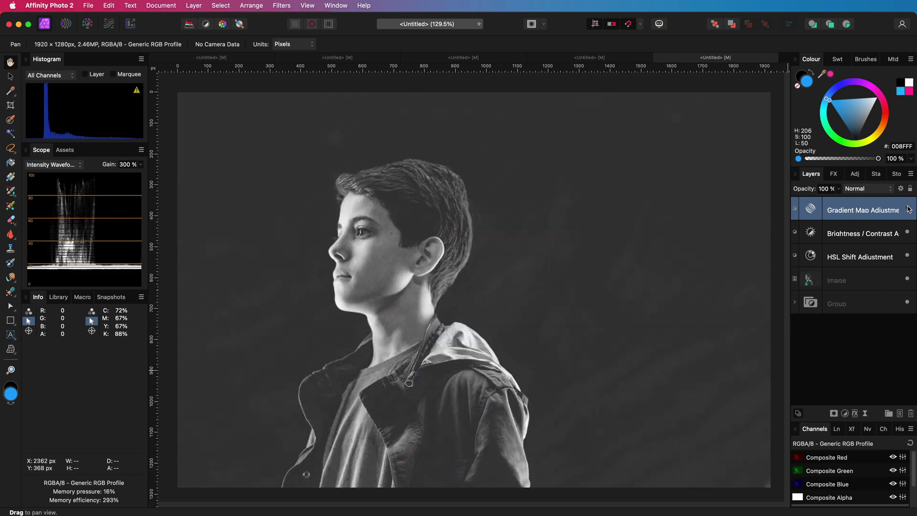
pyautogui.click(193, 6)
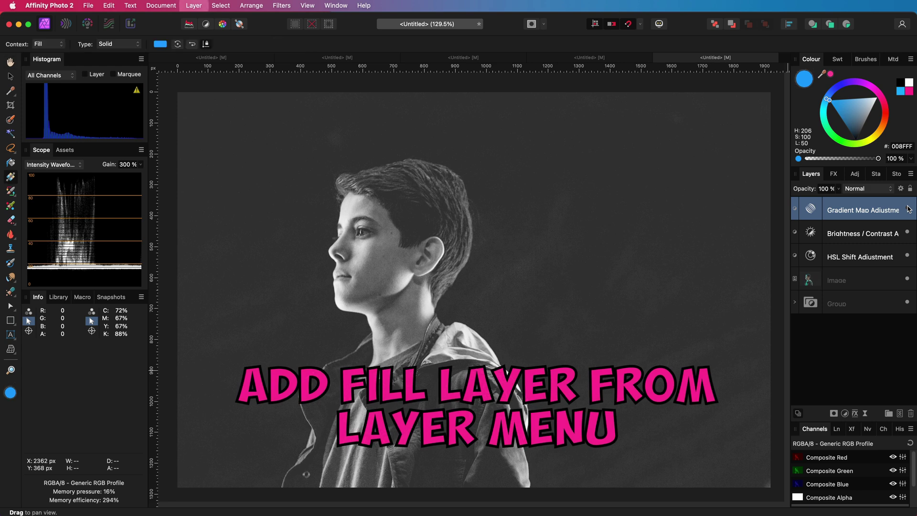
pyautogui.click(215, 69)
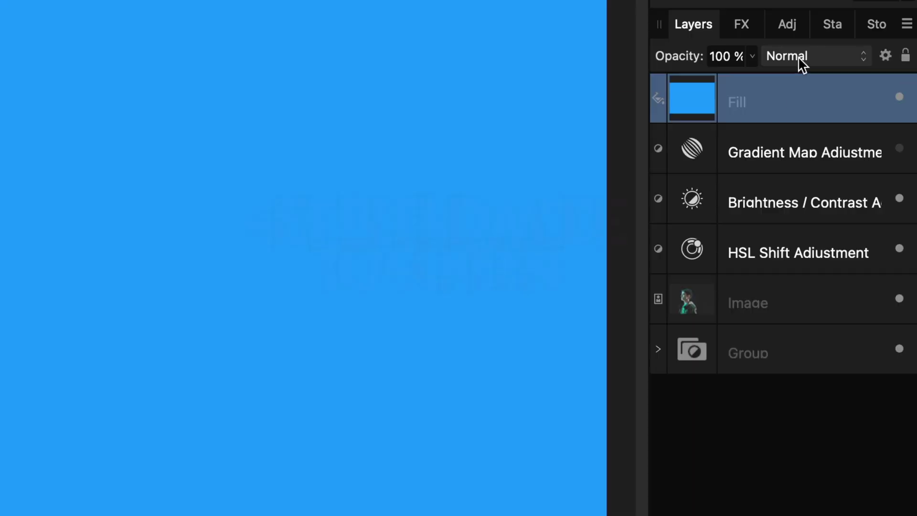
pyautogui.click(860, 190)
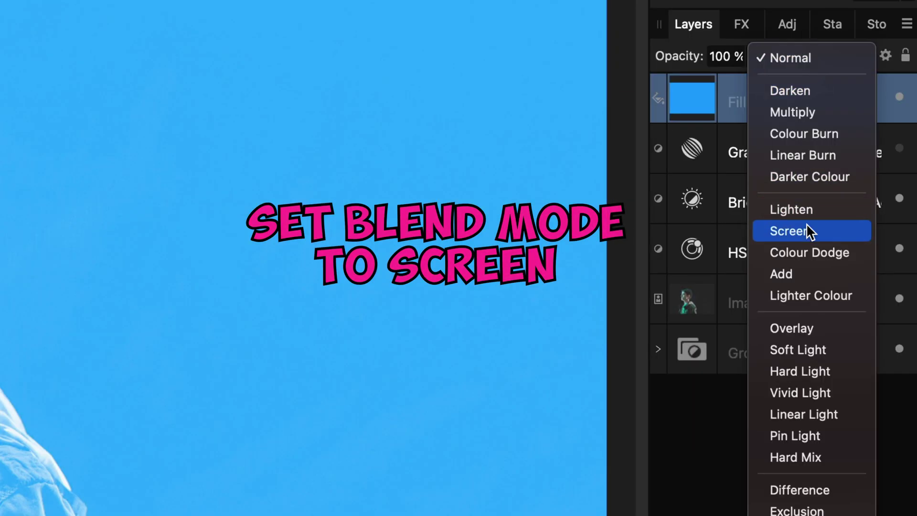
pyautogui.click(806, 229)
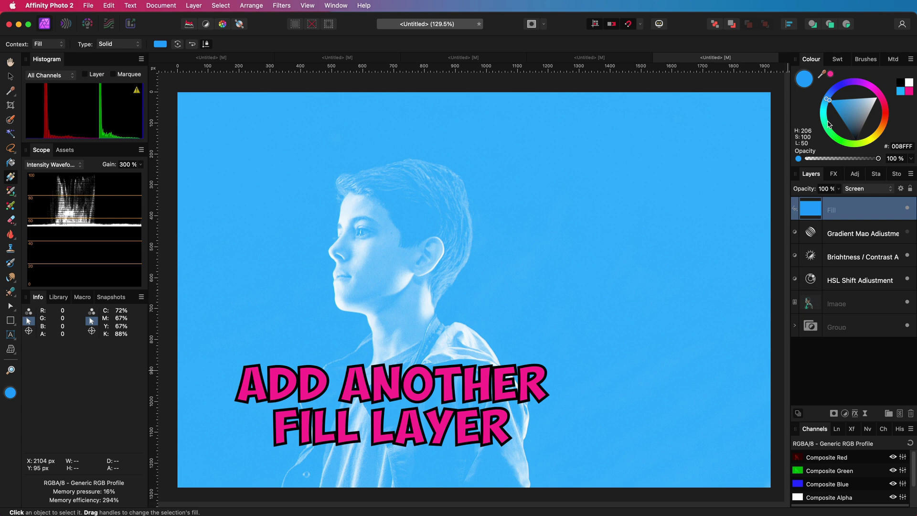
# Add a second fill layer coloured pink, blending in Multiply mode
pyautogui.press('super+shift+f')
pyautogui.click(831, 75)
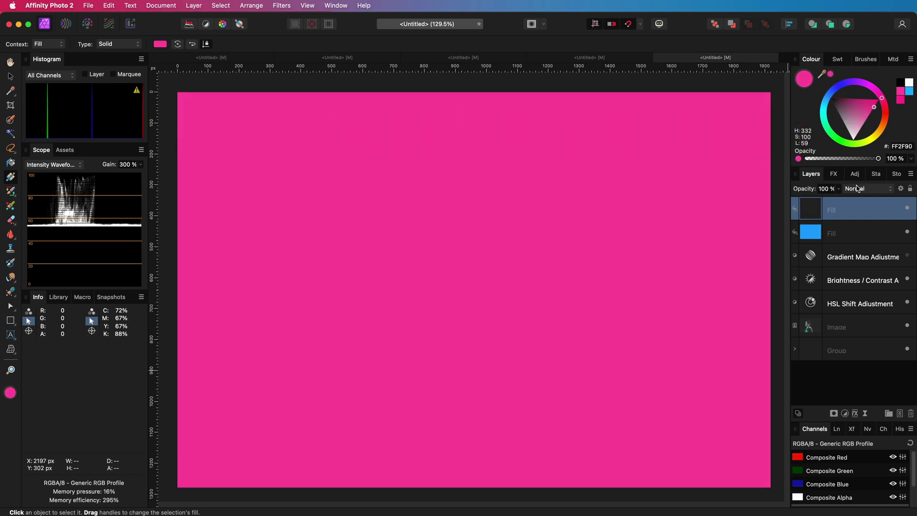
pyautogui.click(857, 187)
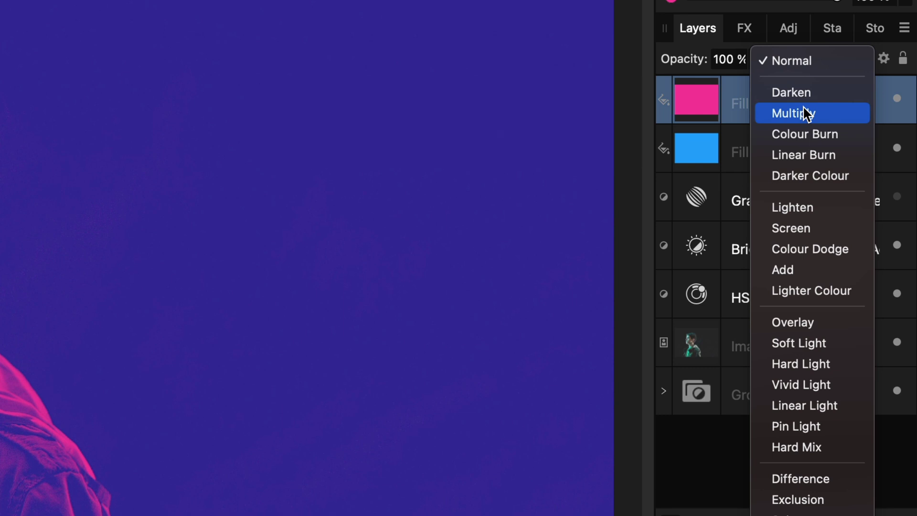
pyautogui.click(806, 113)
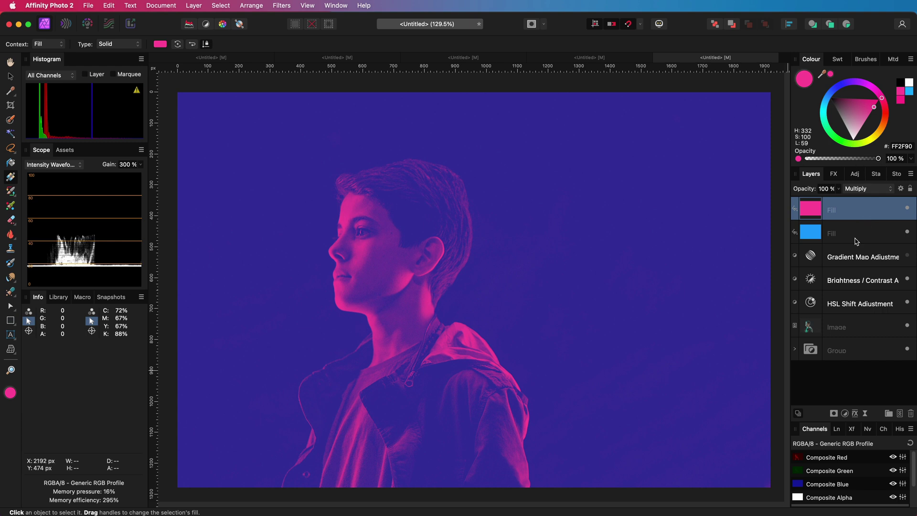
# Recolour the blue Screen fill layer to green 00FF1A on the Colour wheel
pyautogui.click(855, 230)
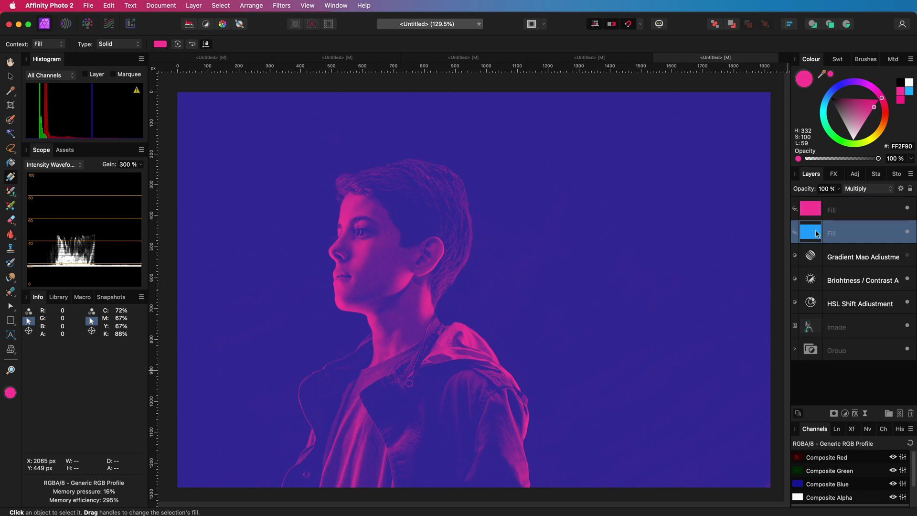
pyautogui.click(836, 141)
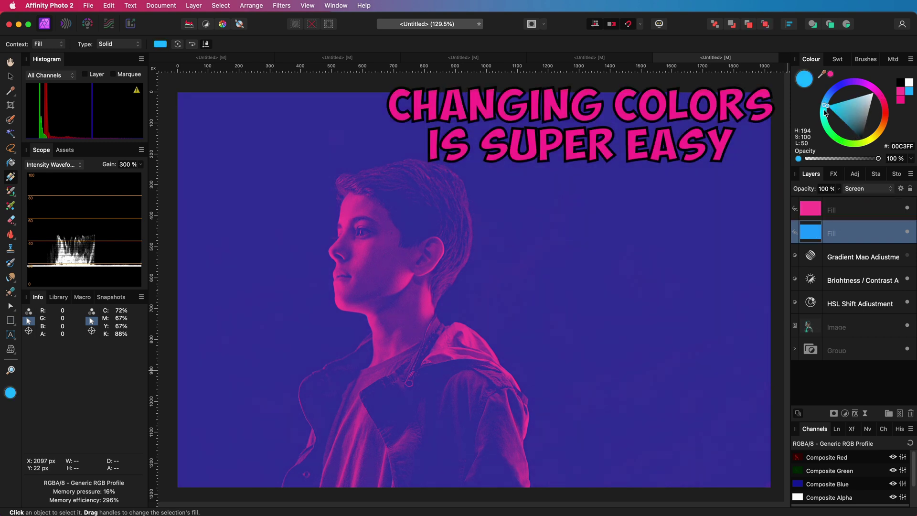
pyautogui.moveTo(836, 143); pyautogui.dragTo(836, 141)
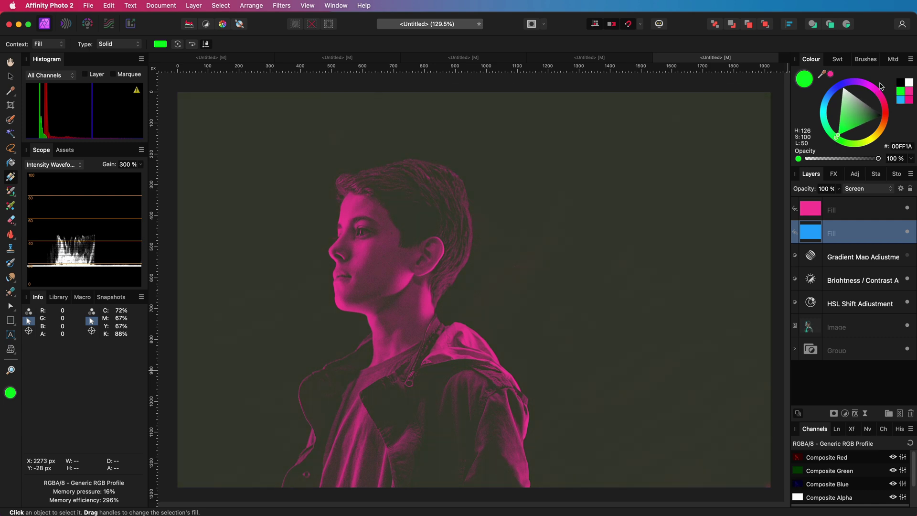
# Set the gradient map's start stop to dark olive green, then hide the gradient map
pyautogui.click(910, 262)
pyautogui.doubleClick(910, 262)
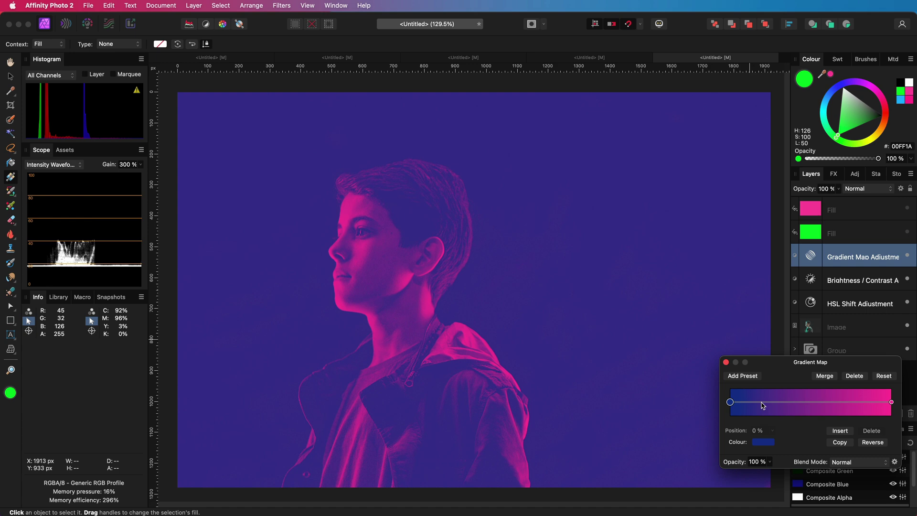
pyautogui.click(762, 442)
pyautogui.click(791, 500)
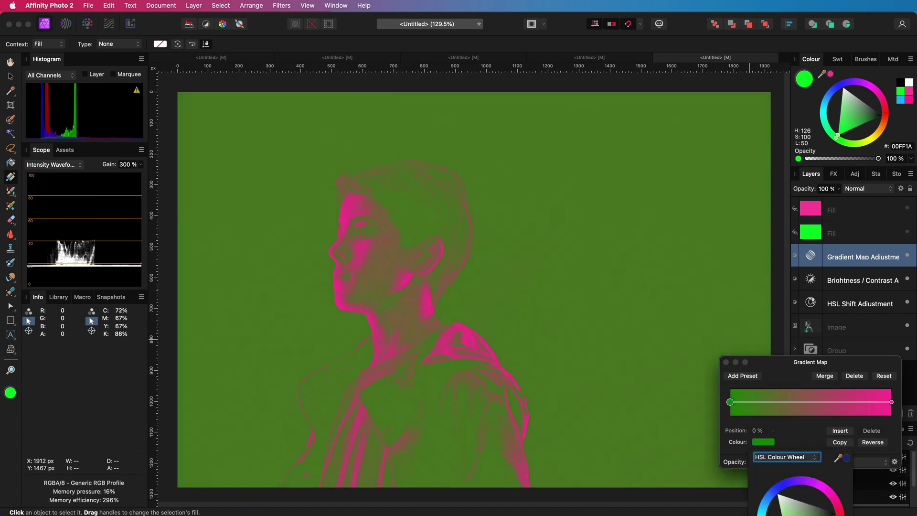
pyautogui.click(785, 504)
pyautogui.moveTo(785, 504); pyautogui.dragTo(780, 513)
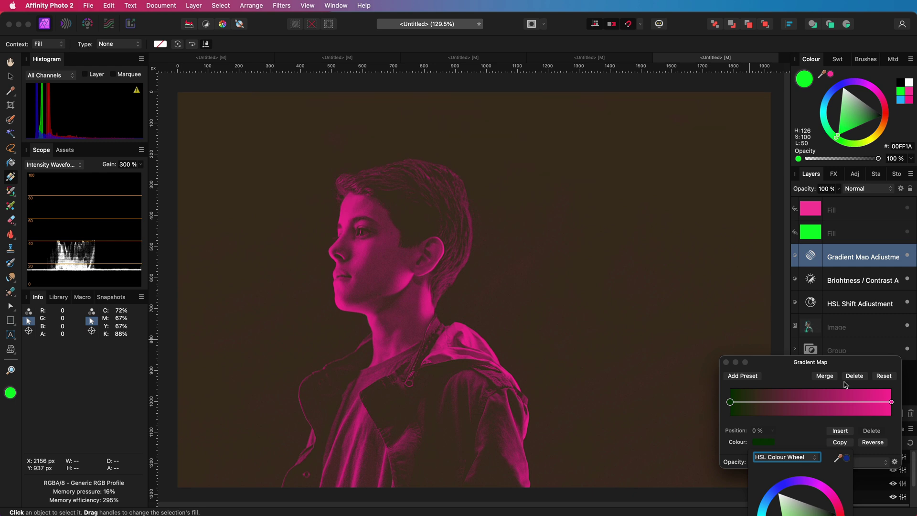
pyautogui.click(725, 362)
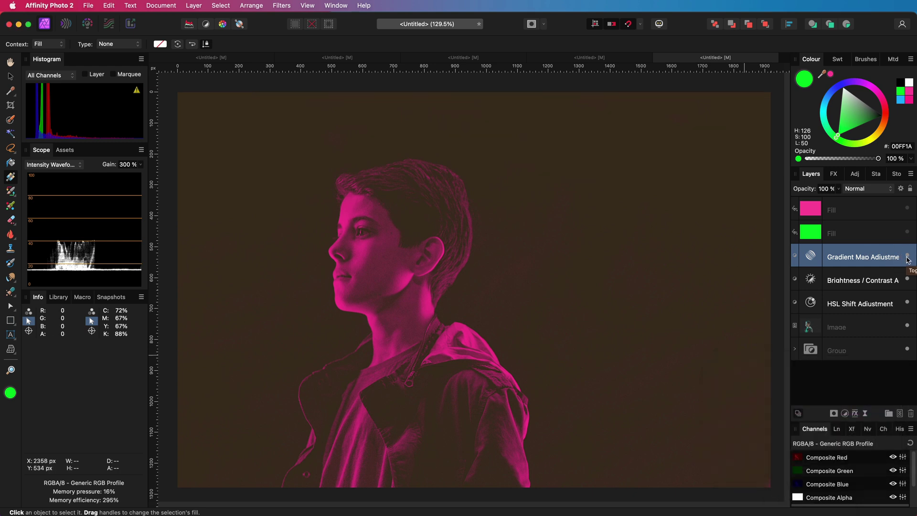
pyautogui.click(908, 259)
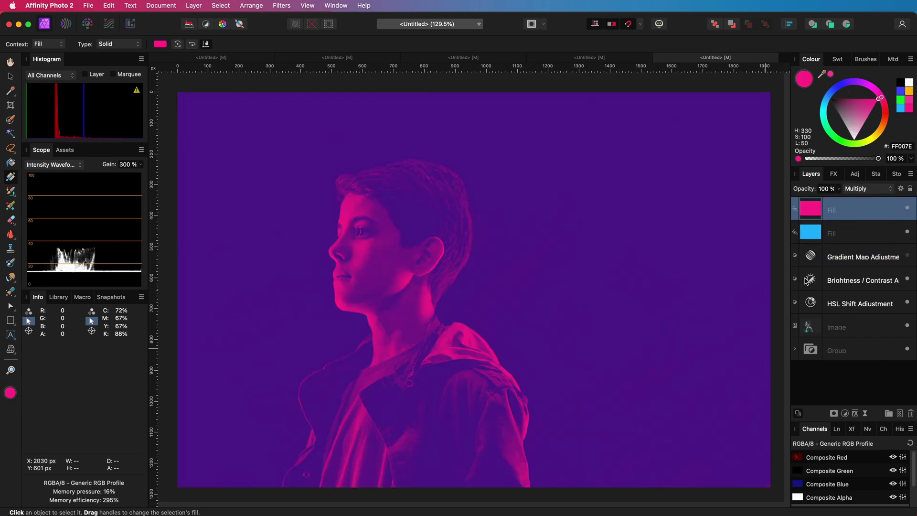
# Lower the Brightness / Contrast brightness to -10%, then reselect the pink and blue fill layers
pyautogui.doubleClick(806, 282)
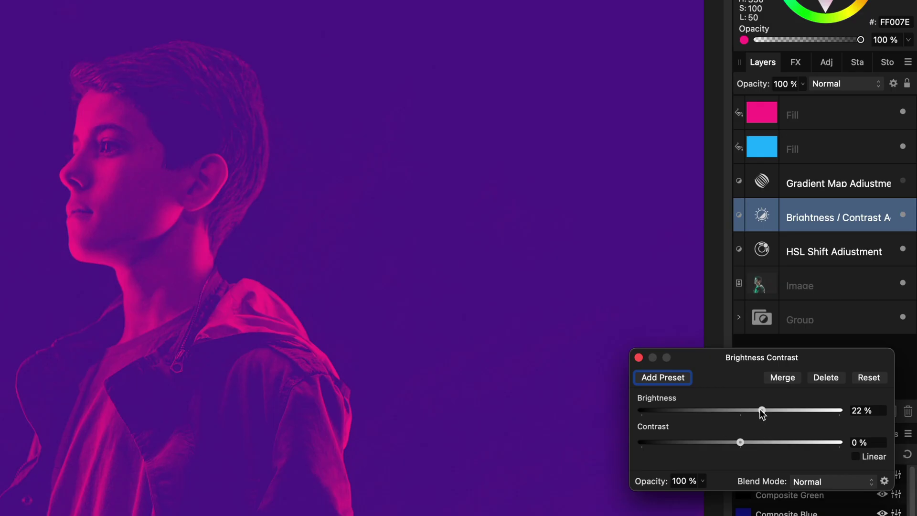
pyautogui.moveTo(761, 410)
pyautogui.mouseDown()
pyautogui.moveTo(803, 406)
pyautogui.moveTo(686, 420)
pyautogui.moveTo(742, 414)
pyautogui.moveTo(654, 454)
pyautogui.moveTo(814, 446)
pyautogui.moveTo(740, 450)
pyautogui.moveTo(756, 411)
pyautogui.mouseUp()
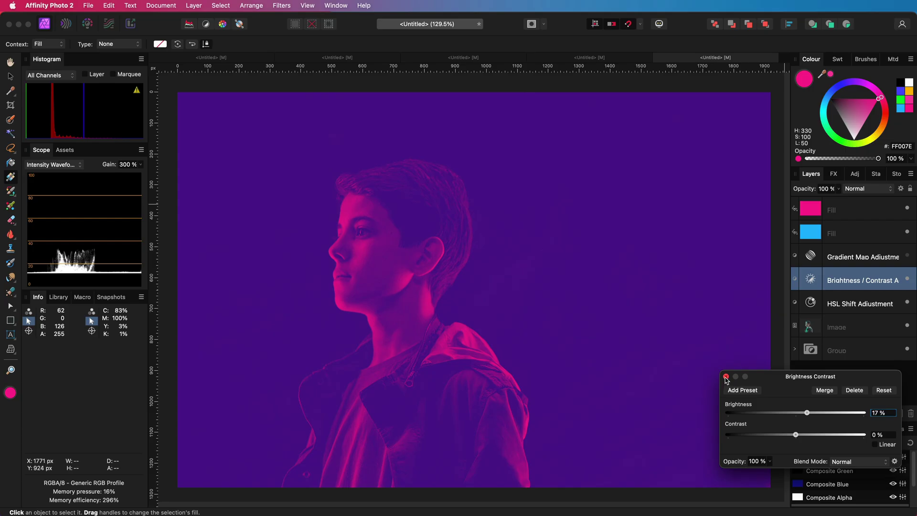
pyautogui.click(725, 376)
pyautogui.click(855, 210)
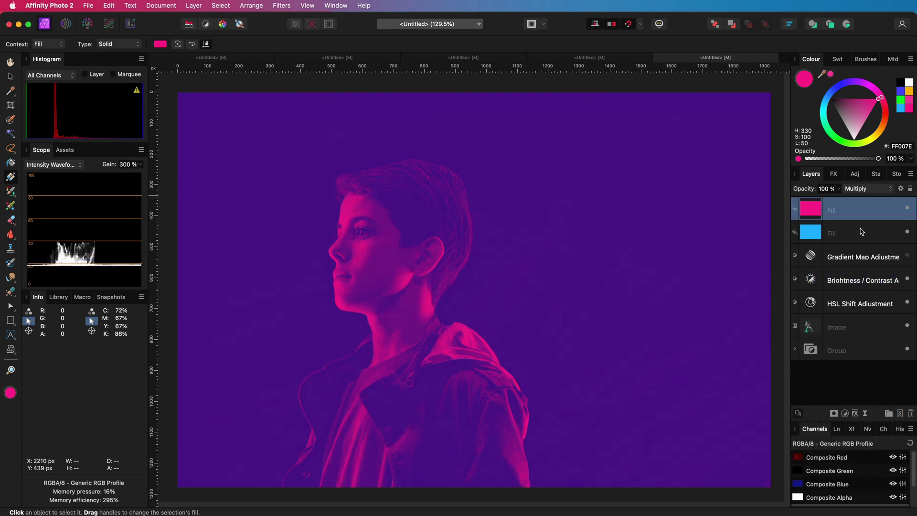
pyautogui.click(861, 233)
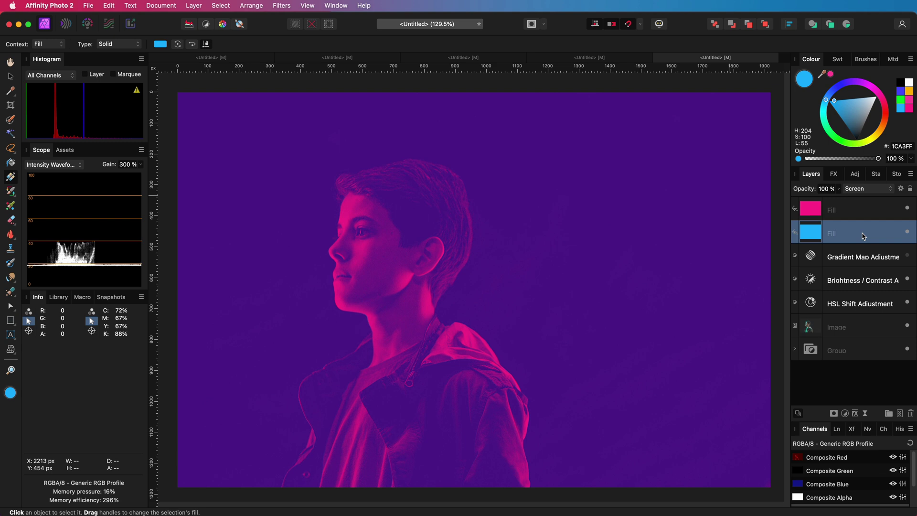
# Switch the blue fill layer's blend mode from Screen to Colour Dodge
pyautogui.click(860, 190)
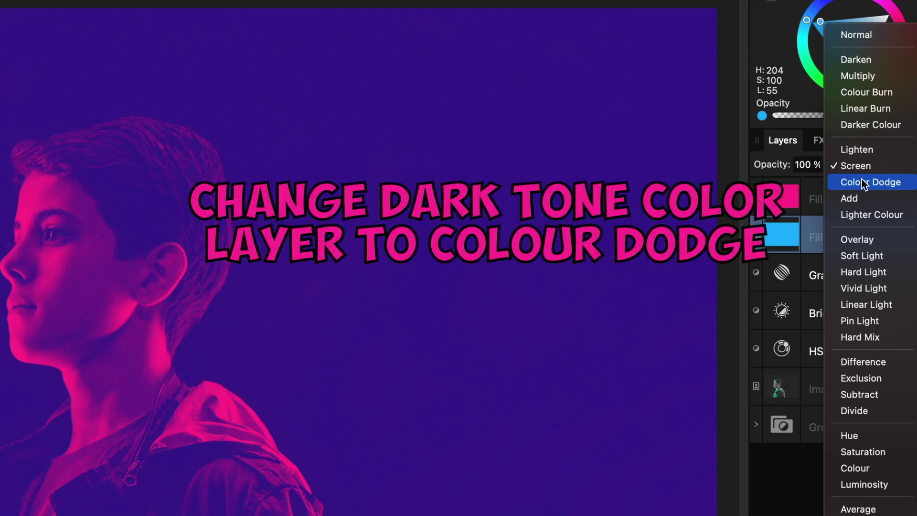
pyautogui.click(864, 183)
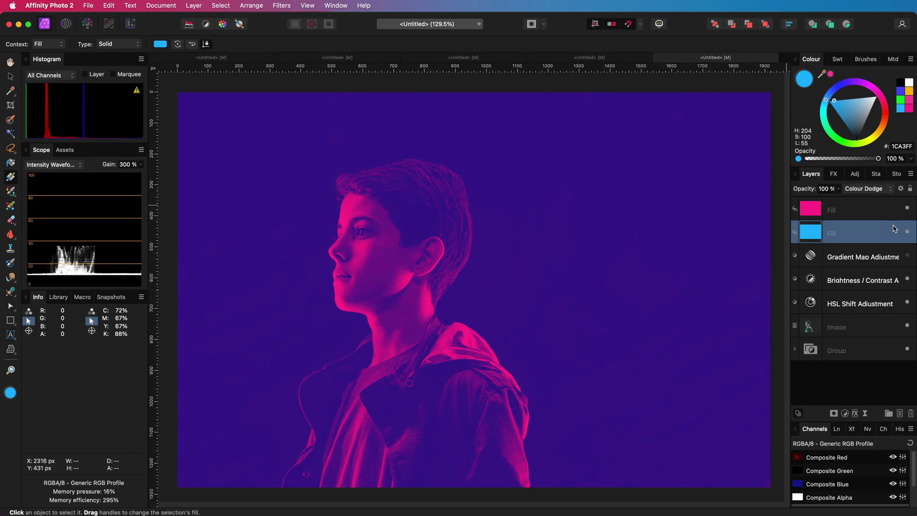
# Above the Image layer, draw a wide rectangle beside the face with a reversed dark blue-to-pink linear gradient
pyautogui.click(888, 326)
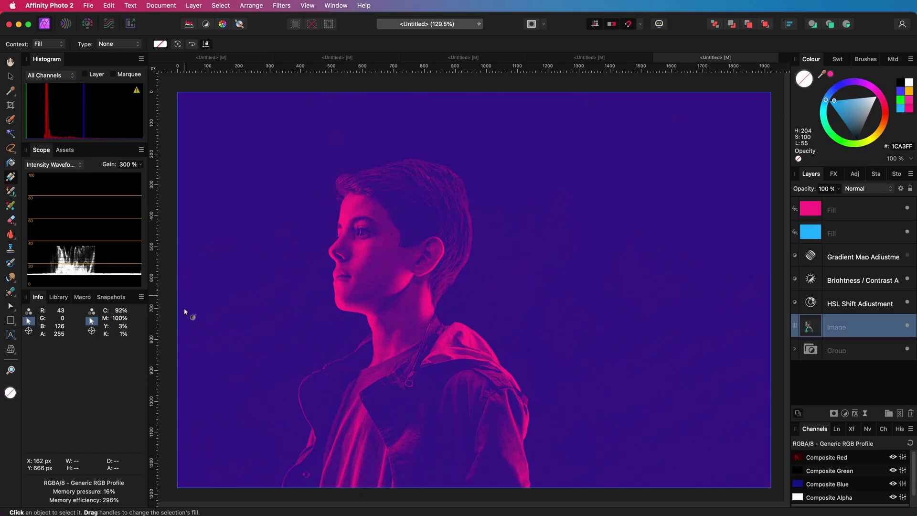
pyautogui.click(10, 320)
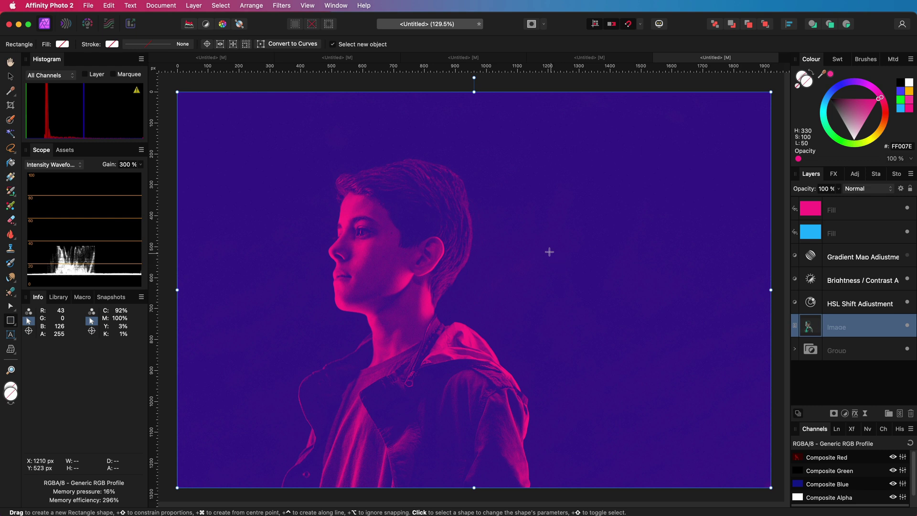
pyautogui.moveTo(518, 264); pyautogui.dragTo(737, 321)
pyautogui.click(11, 176)
pyautogui.moveTo(518, 293); pyautogui.dragTo(737, 293)
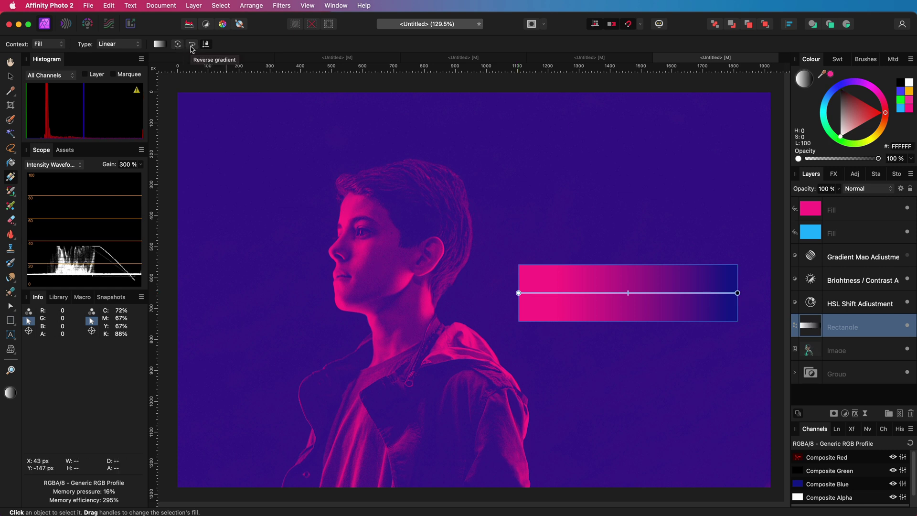
pyautogui.click(191, 47)
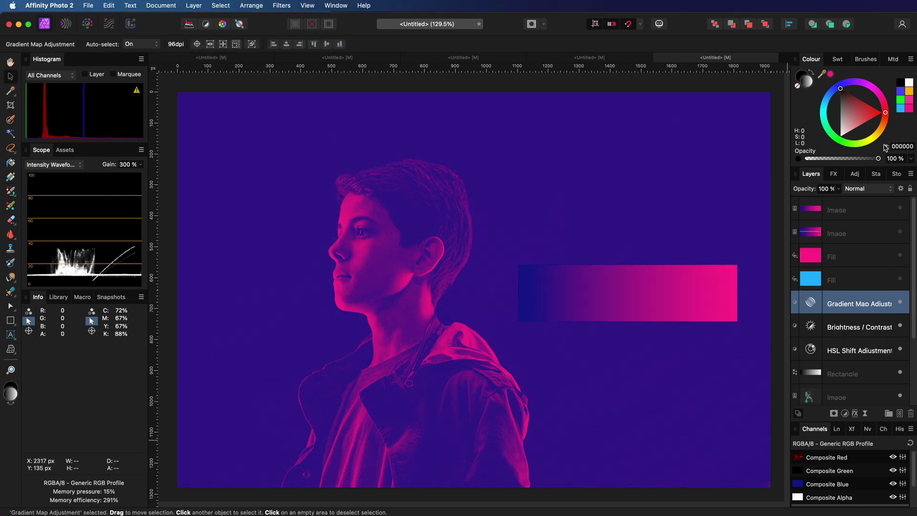
# Make the top Image layer's gradient strip visible and open the Gradient Map settings
pyautogui.click(900, 208)
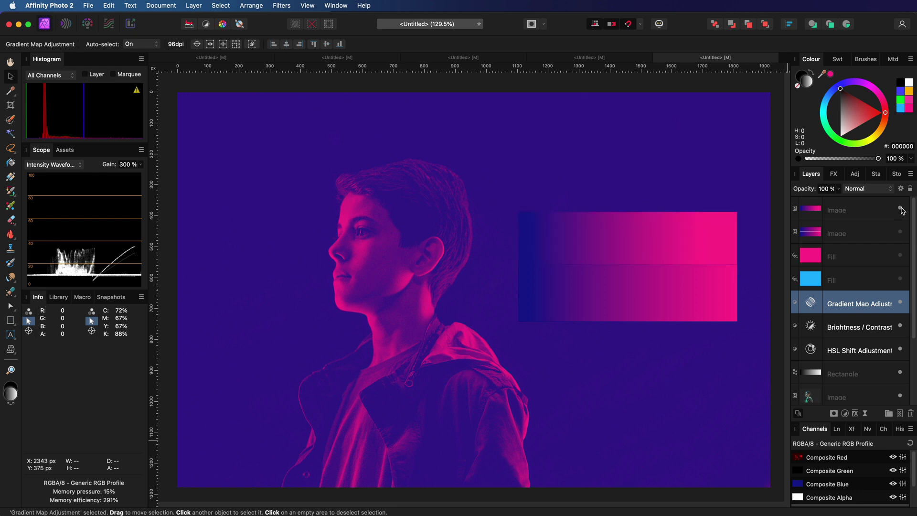
pyautogui.click(811, 303)
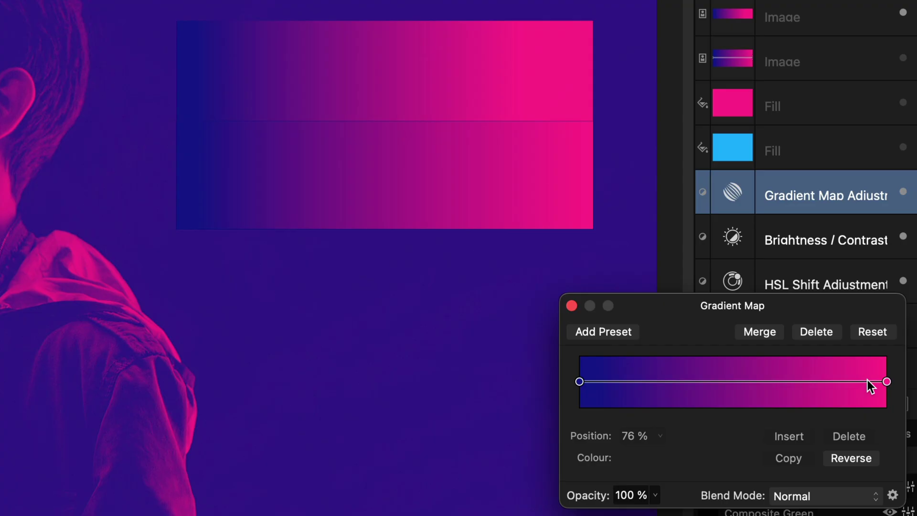
# Insert a pink gradient map stop at position 85% and close the Gradient Map dialog
pyautogui.click(867, 381)
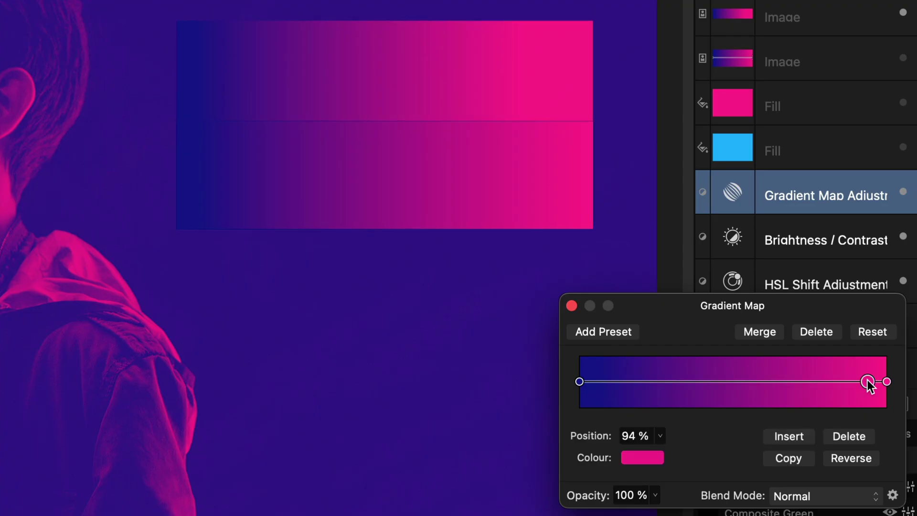
pyautogui.moveTo(868, 381); pyautogui.dragTo(839, 381)
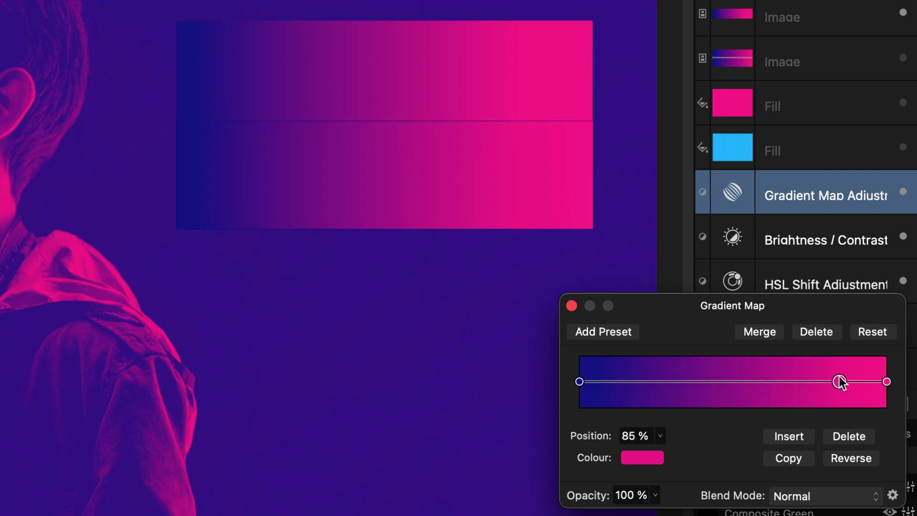
pyautogui.click(572, 306)
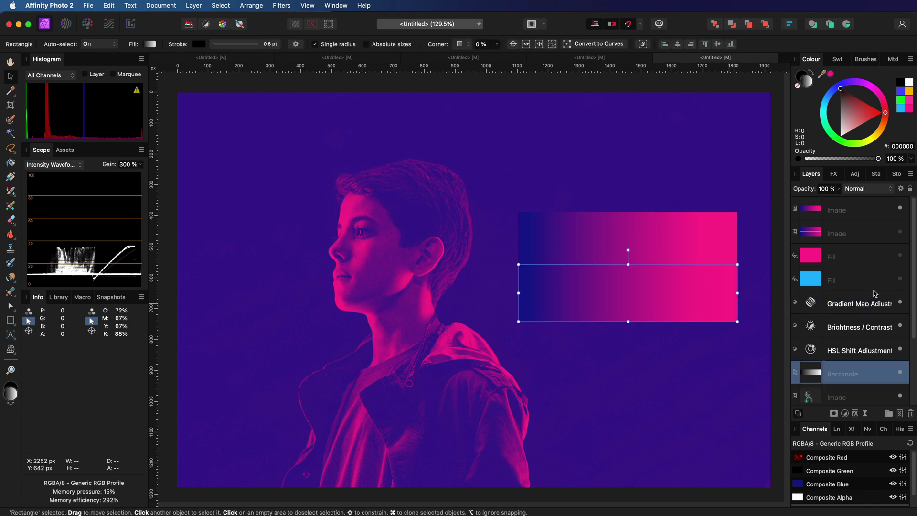
# Compare the greyscale base with the duotone, then set the blue fill's blend mode to Screen
pyautogui.click(823, 278)
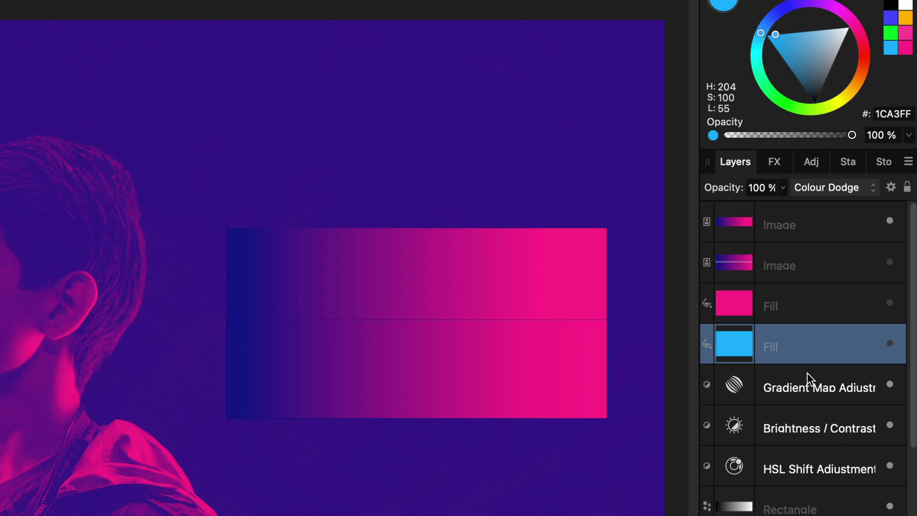
pyautogui.click(890, 384)
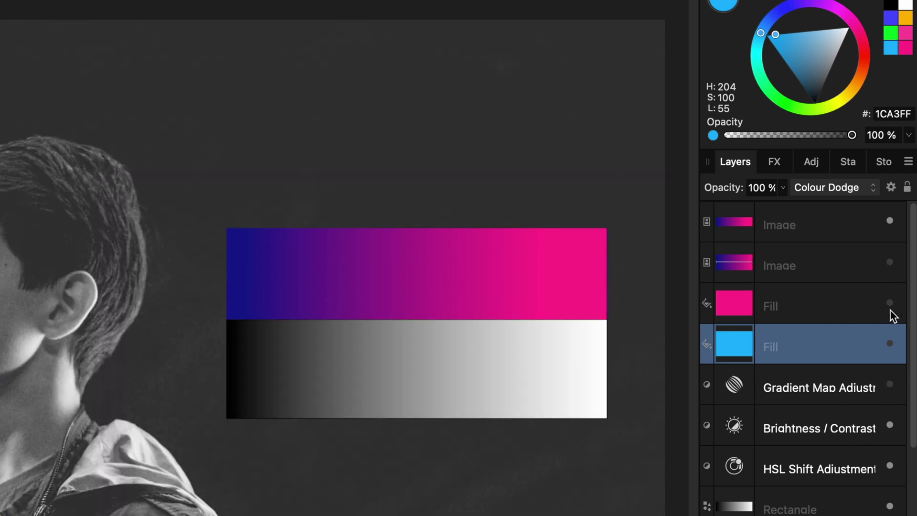
pyautogui.click(890, 304)
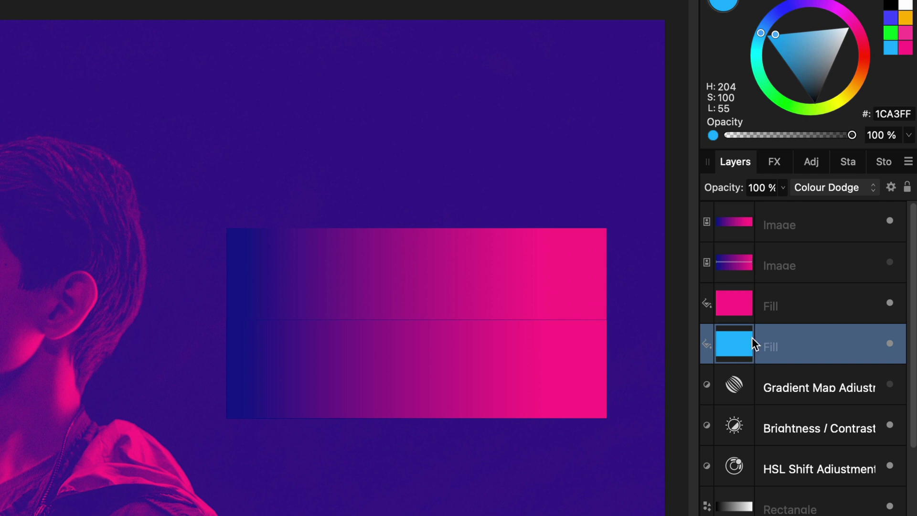
pyautogui.click(817, 189)
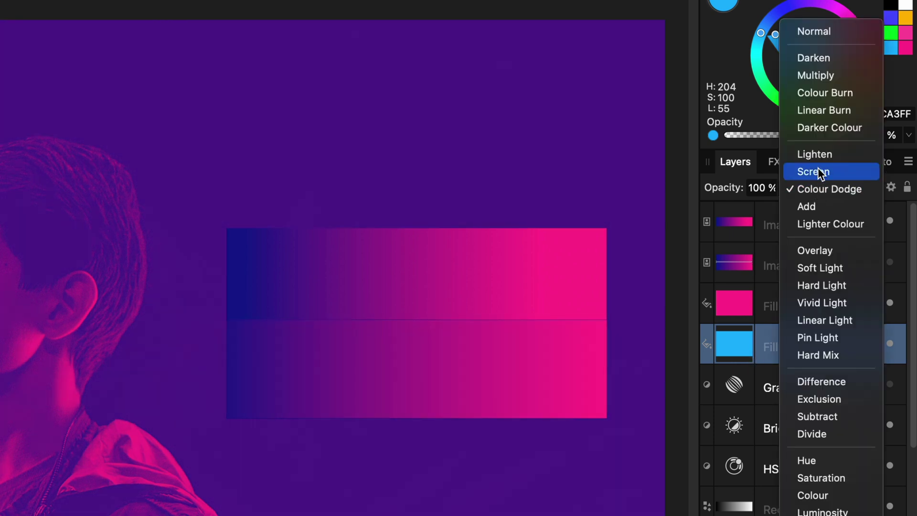
pyautogui.click(818, 172)
# Capture the lower gradient bar as an image and place it over the lower bar in the document
pyautogui.press('super+shift+4')
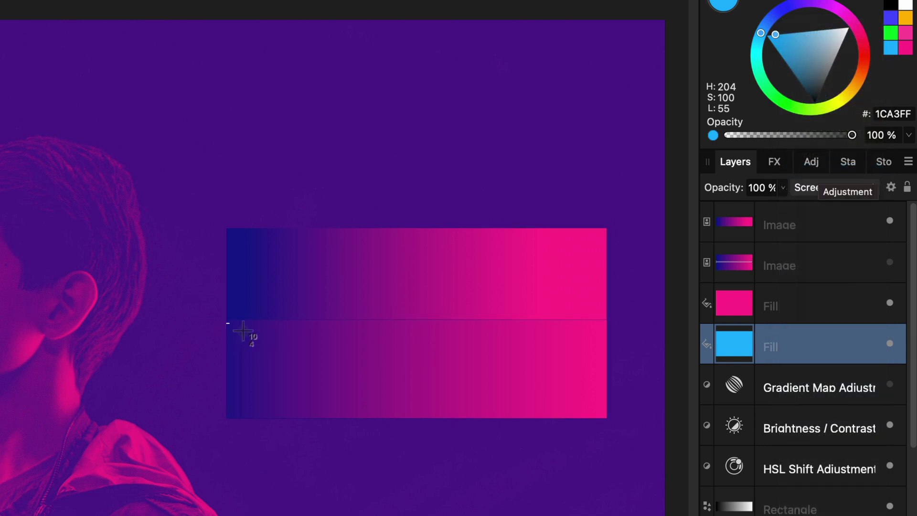
pyautogui.moveTo(229, 320); pyautogui.dragTo(608, 418)
pyautogui.moveTo(525, 363); pyautogui.dragTo(743, 228)
pyautogui.moveTo(522, 312); pyautogui.dragTo(521, 500)
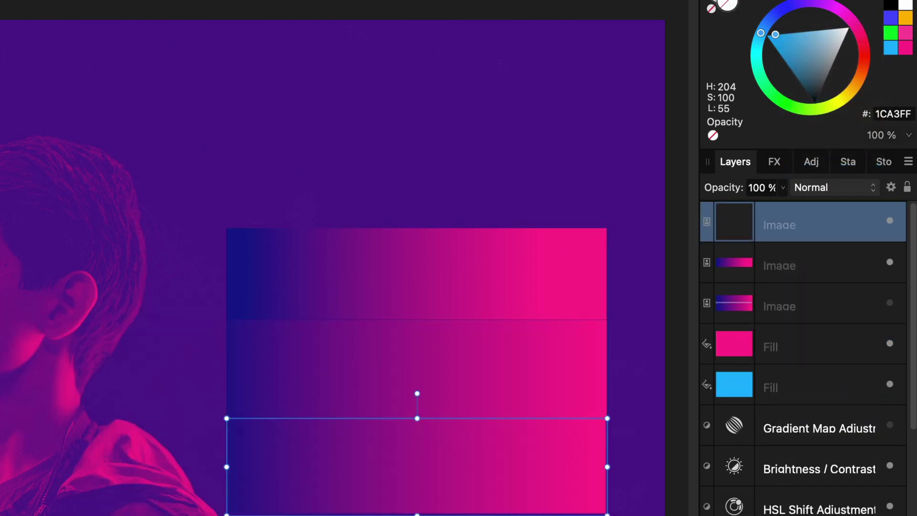
# Rename the two captured strip layers 'Multiply' and 'Color Dodge'
pyautogui.doubleClick(788, 240)
pyautogui.write('Multiply')
pyautogui.press('Return')
pyautogui.doubleClick(781, 254)
pyautogui.write('Color Dodge')
pyautogui.press('Return')
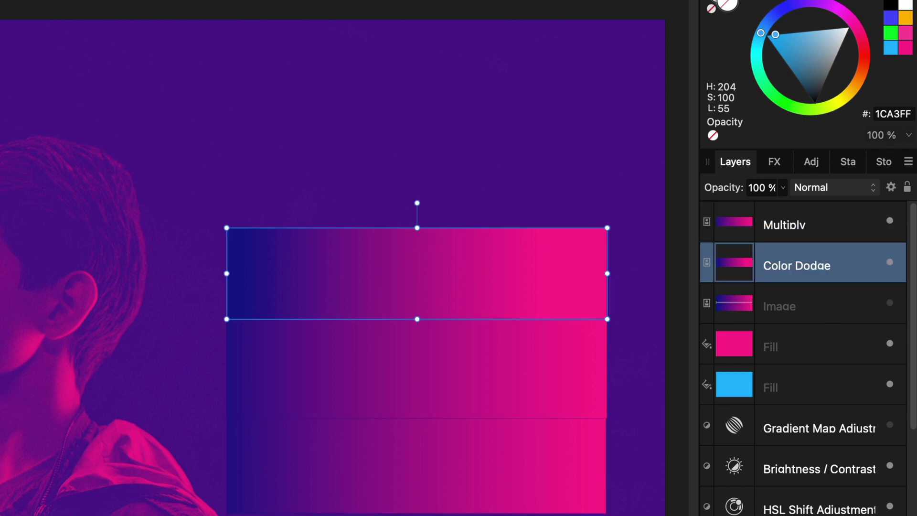
# Hide the blue fill, pink fill and Color Dodge strip layers
pyautogui.click(889, 384)
pyautogui.click(889, 342)
pyautogui.click(889, 262)
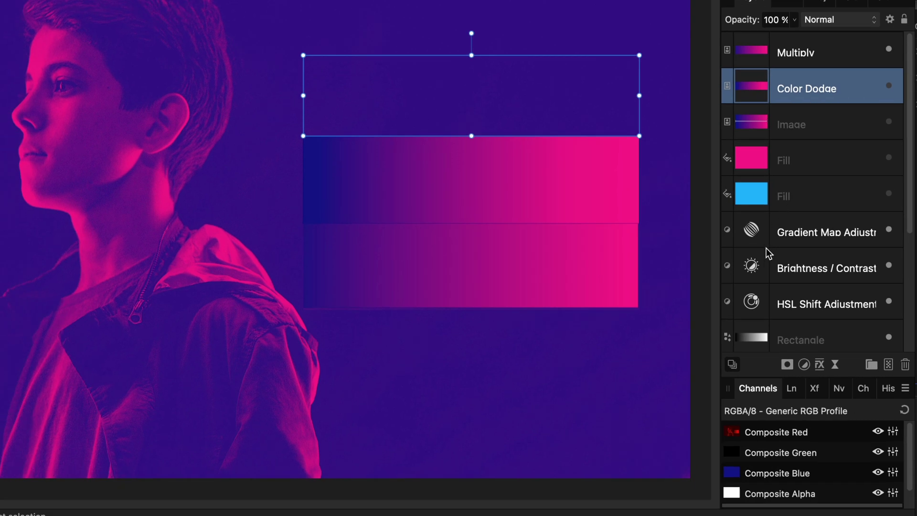
# Recolour the Gradient Map's dark end stop with a violet sampled from the image (R:28 G:1 B:127)
pyautogui.doubleClick(752, 232)
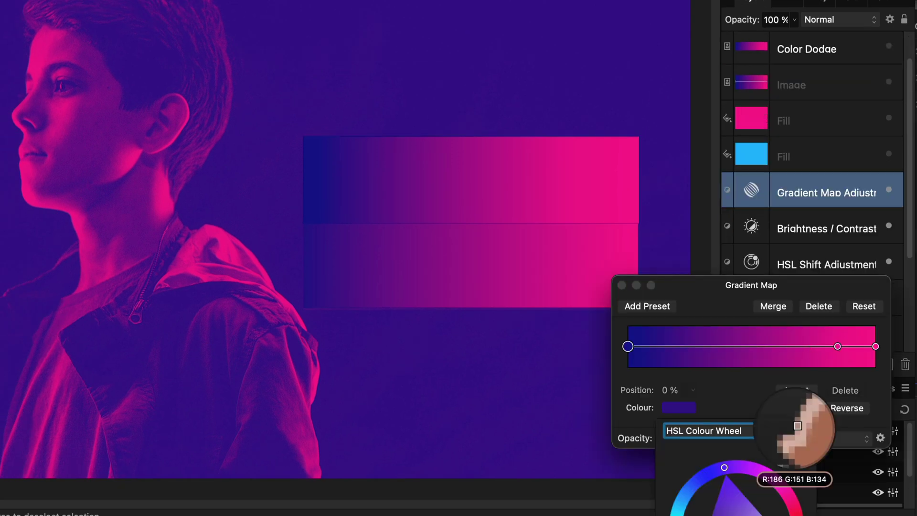
pyautogui.moveTo(793, 433); pyautogui.dragTo(307, 281)
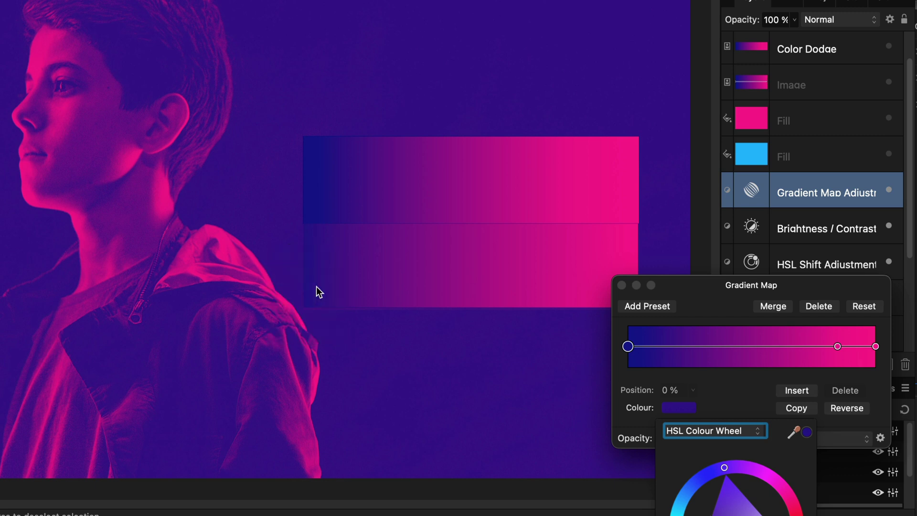
pyautogui.click(804, 436)
# Delete the gradient's 85% pink stop and close the Gradient Map settings
pyautogui.click(837, 346)
pyautogui.click(852, 394)
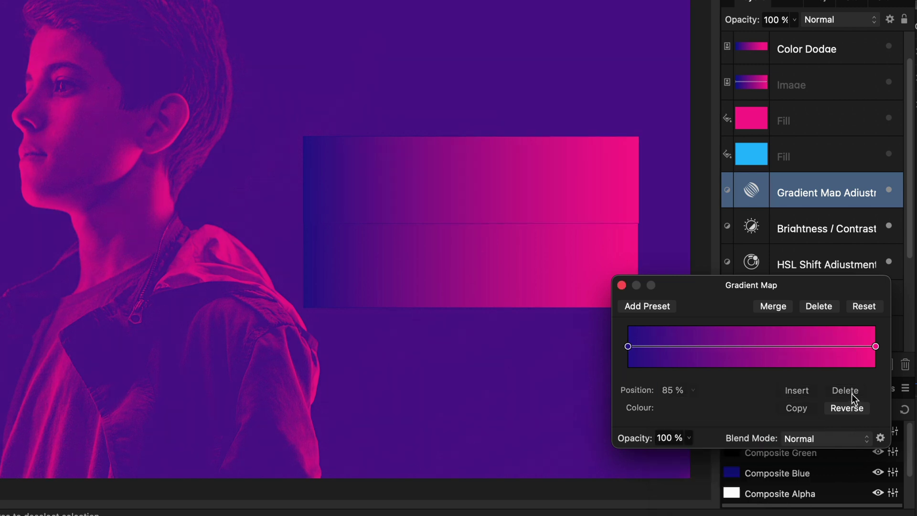
pyautogui.click(621, 286)
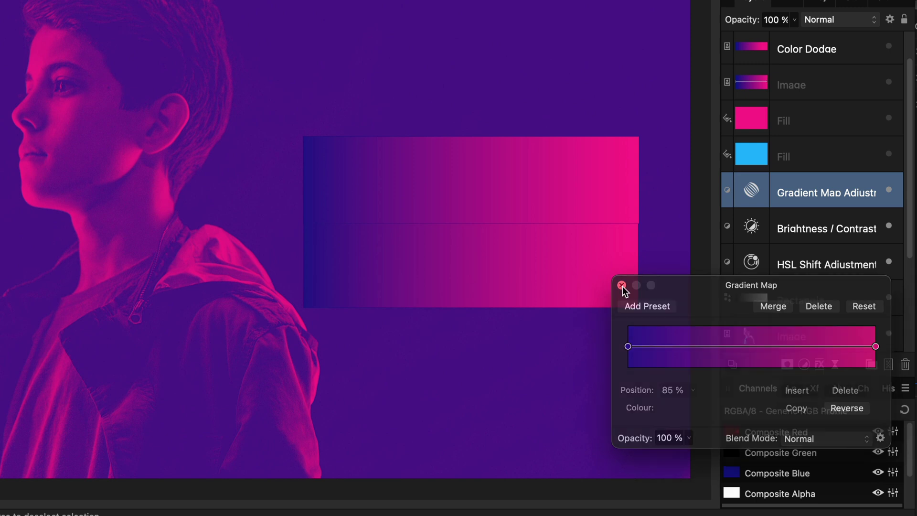